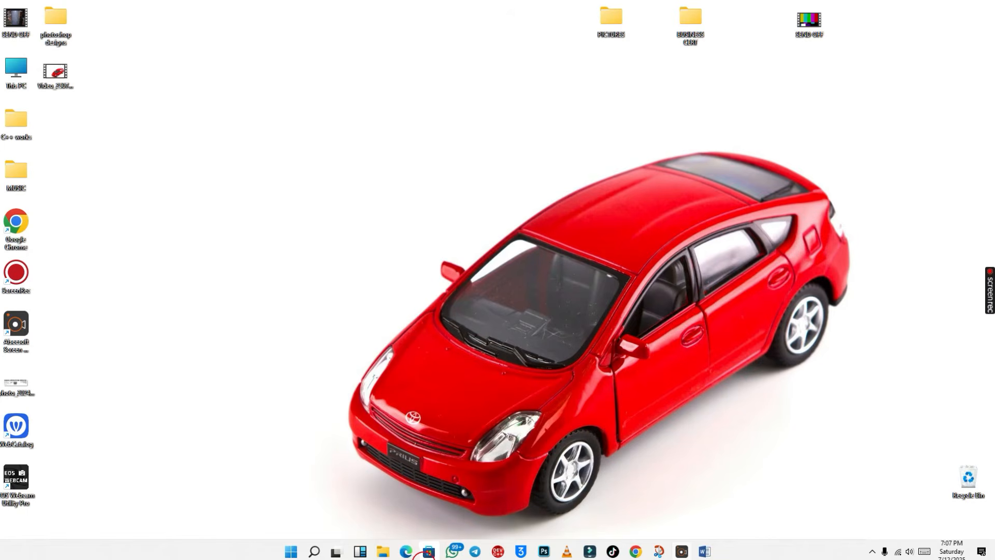
Open a new Microsoft Edge window and search the web for 'mnotify'
{"action": "mouse_move", "coordinate": [420, 555]}
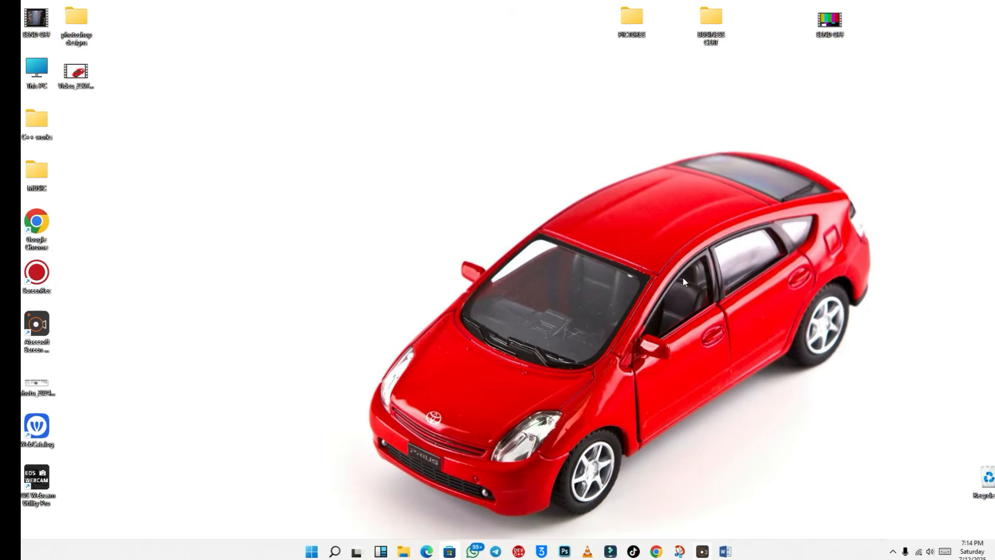
{"action": "left_click", "coordinate": [480, 511]}
{"action": "left_click", "coordinate": [430, 551]}
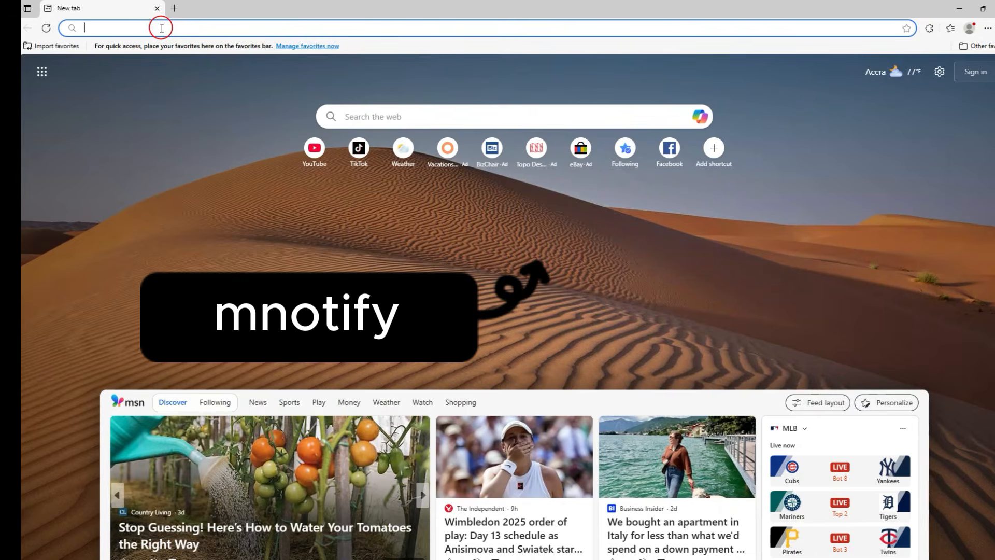
{"action": "type", "text": "mno"}
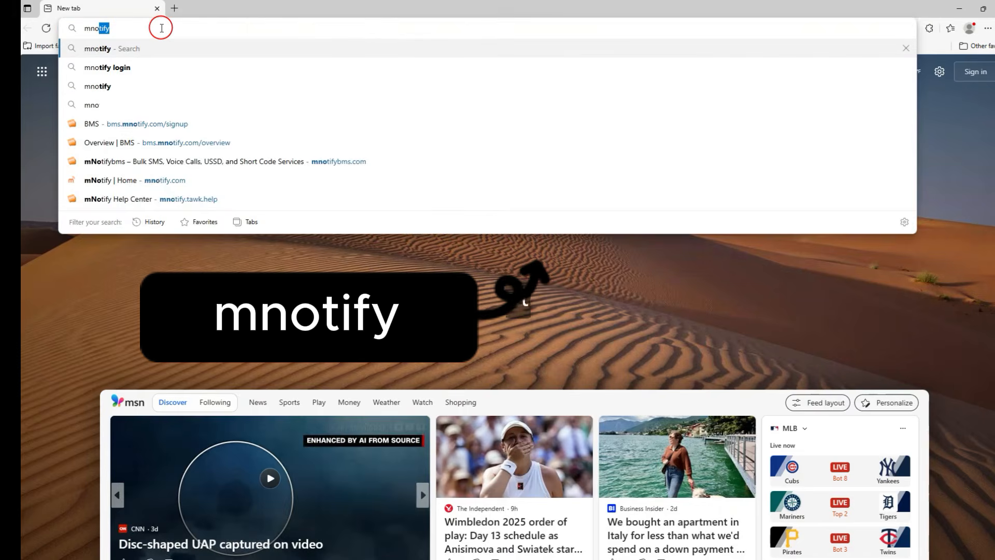
{"action": "type", "text": "tify"}
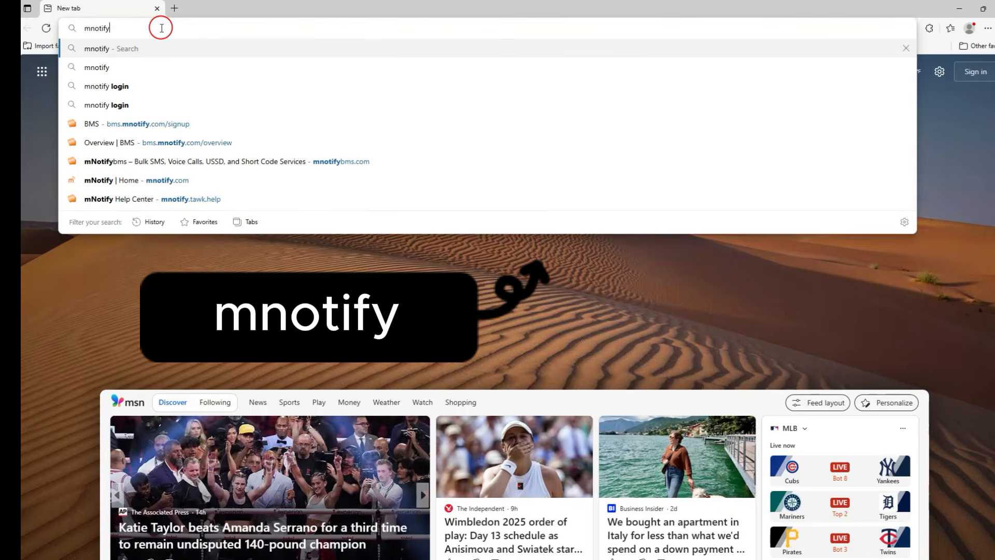
{"action": "key", "text": "Return"}
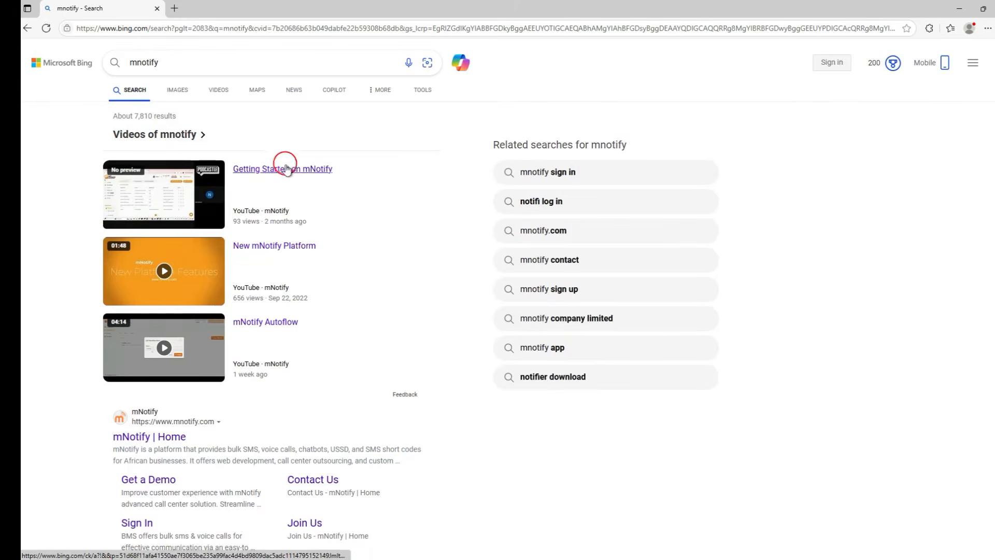
Open the 'mNotifybms – Bulk SMS, Voice Calls' result from the Bing results
{"action": "scroll", "coordinate": [280, 239], "scroll_direction": "down", "scroll_amount": 3}
{"action": "scroll", "coordinate": [262, 213], "scroll_direction": "down", "scroll_amount": 2}
{"action": "scroll", "coordinate": [254, 216], "scroll_direction": "up", "scroll_amount": 1}
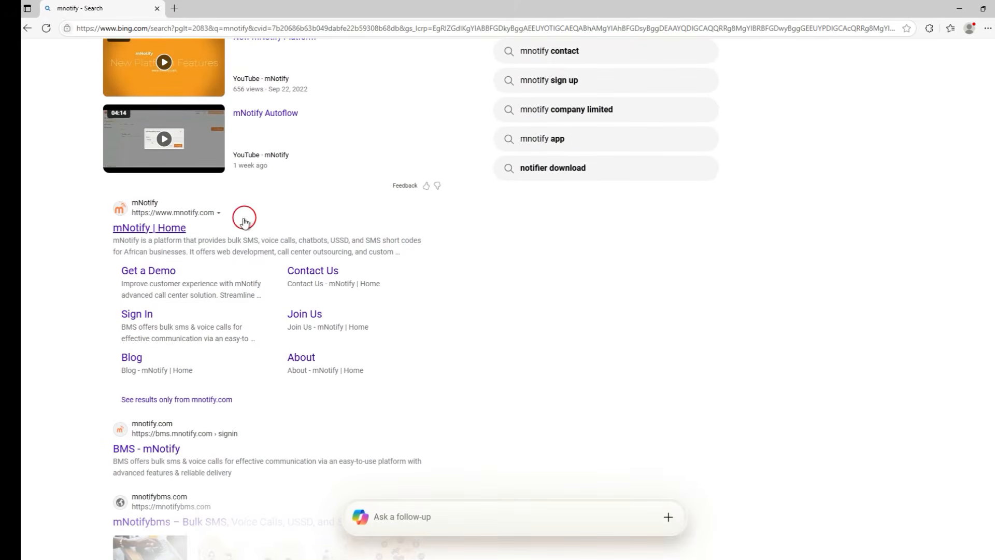
{"action": "scroll", "coordinate": [192, 257], "scroll_direction": "down", "scroll_amount": 5}
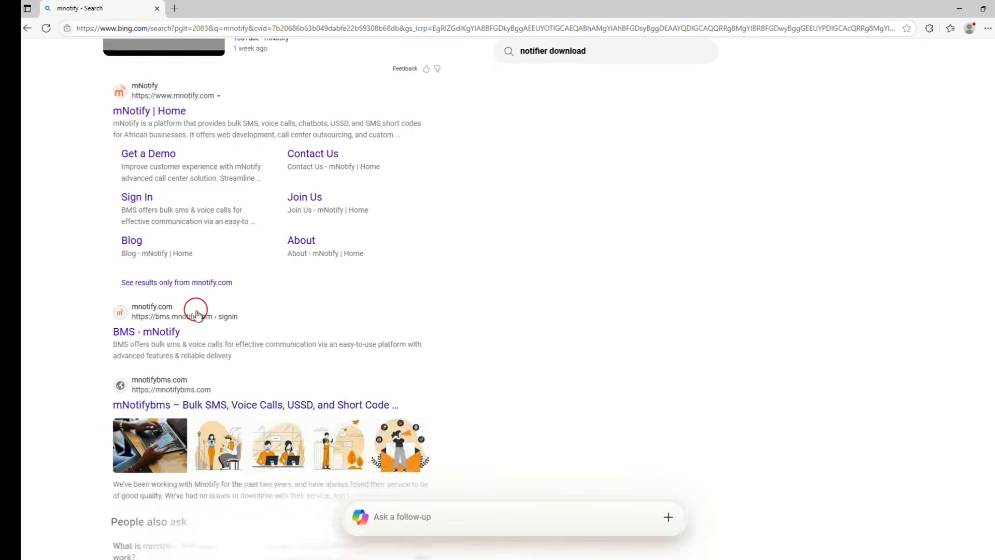
{"action": "scroll", "coordinate": [194, 300], "scroll_direction": "up", "scroll_amount": 5}
{"action": "scroll", "coordinate": [196, 301], "scroll_direction": "up", "scroll_amount": 3}
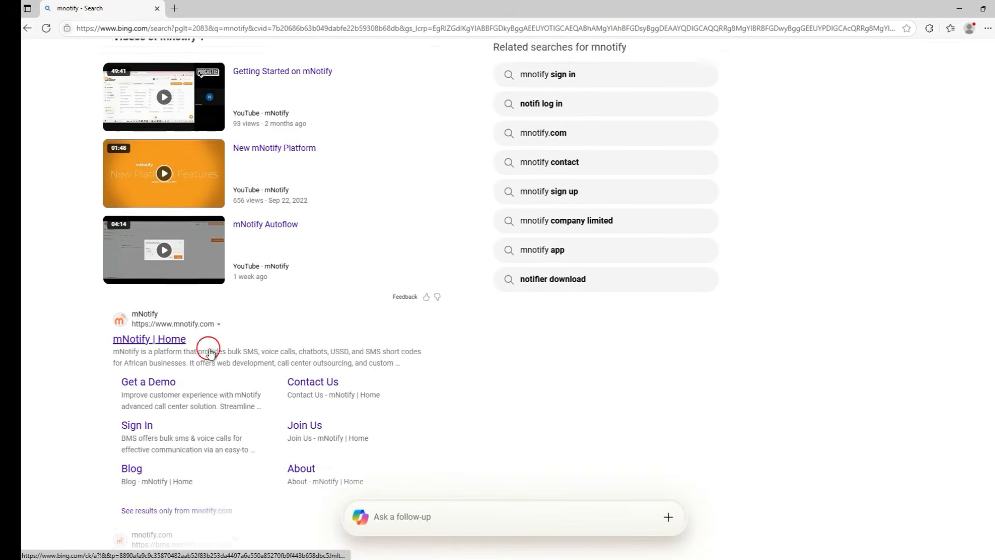
{"action": "scroll", "coordinate": [206, 347], "scroll_direction": "down", "scroll_amount": 5}
{"action": "scroll", "coordinate": [206, 347], "scroll_direction": "down", "scroll_amount": 2}
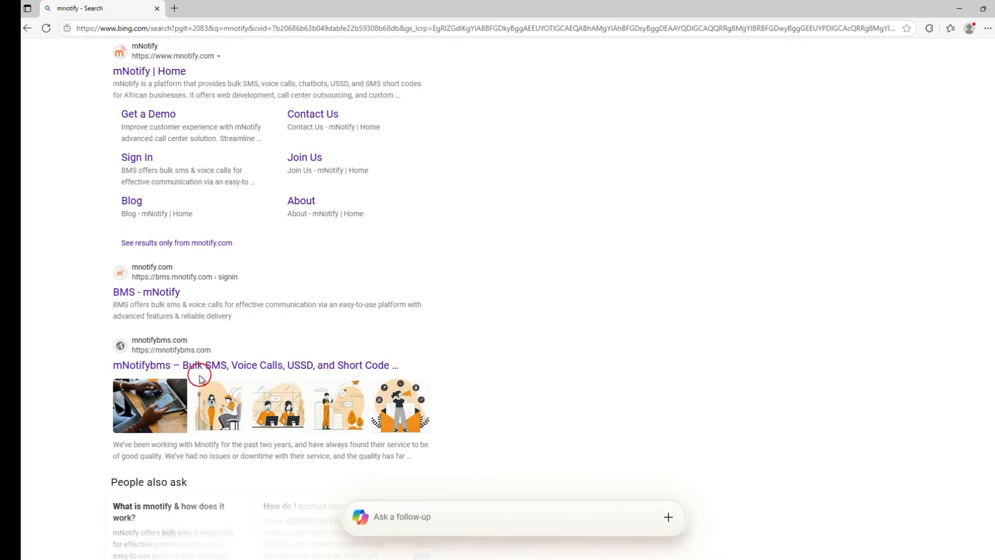
{"action": "left_click", "coordinate": [212, 366]}
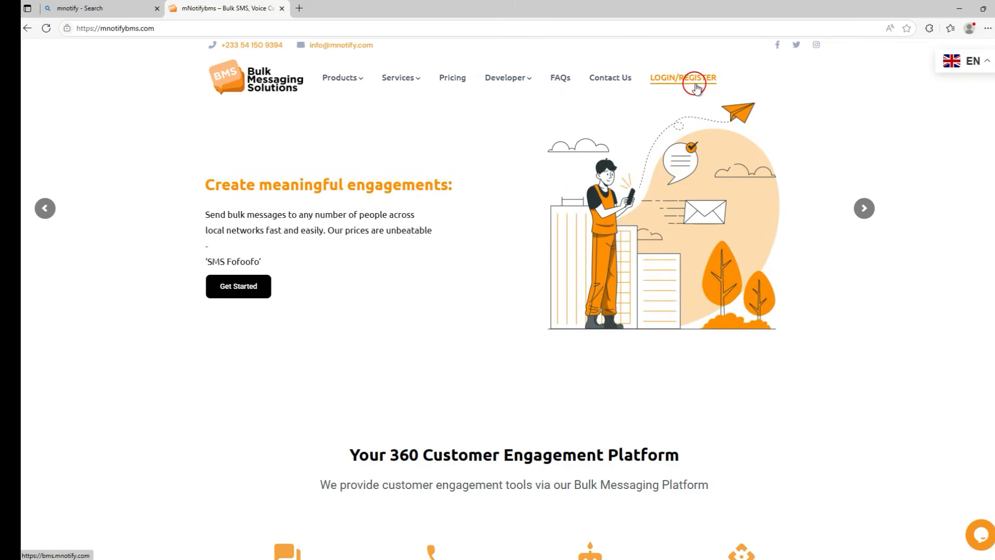
Go to the LOGIN/REGISTER page and switch to the Sign Up form
{"action": "left_click", "coordinate": [668, 82]}
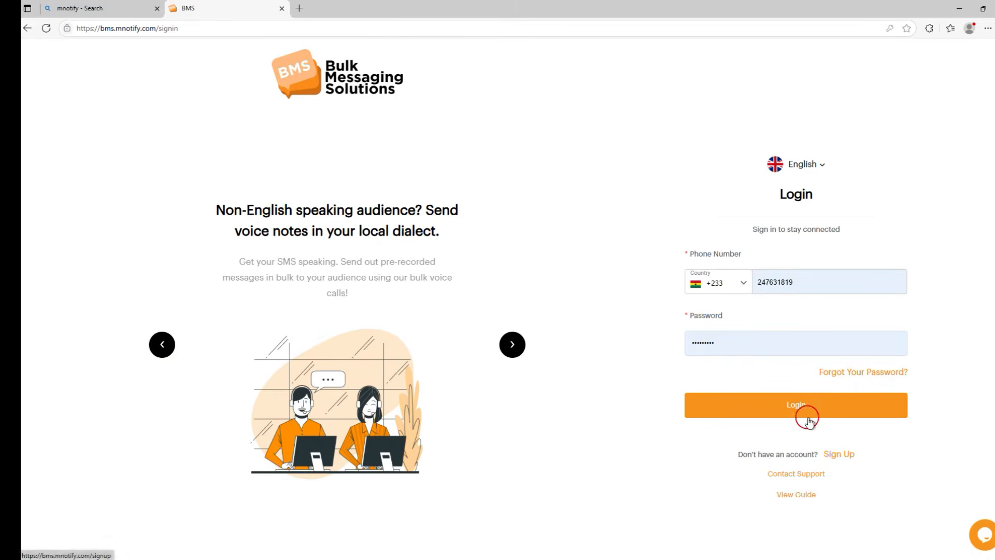
{"action": "left_click", "coordinate": [839, 455]}
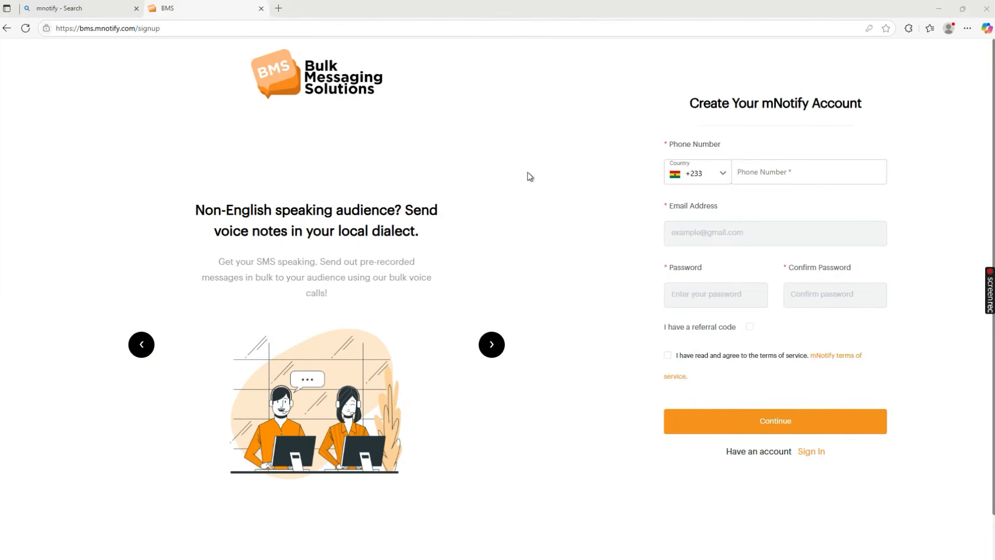
Enter the phone number and fill the e-mail field with the saved autofill address
{"action": "left_click", "coordinate": [781, 175]}
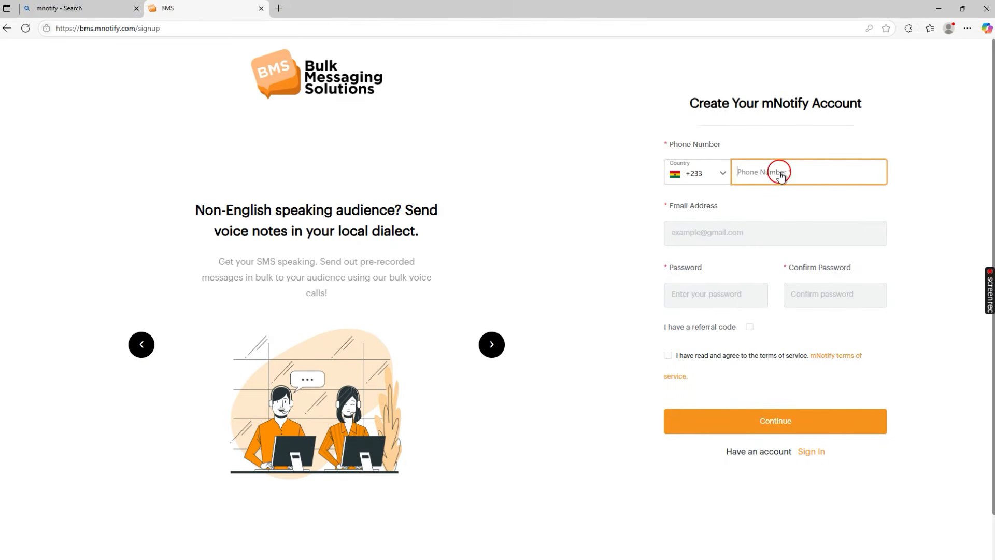
{"action": "type", "text": "548"}
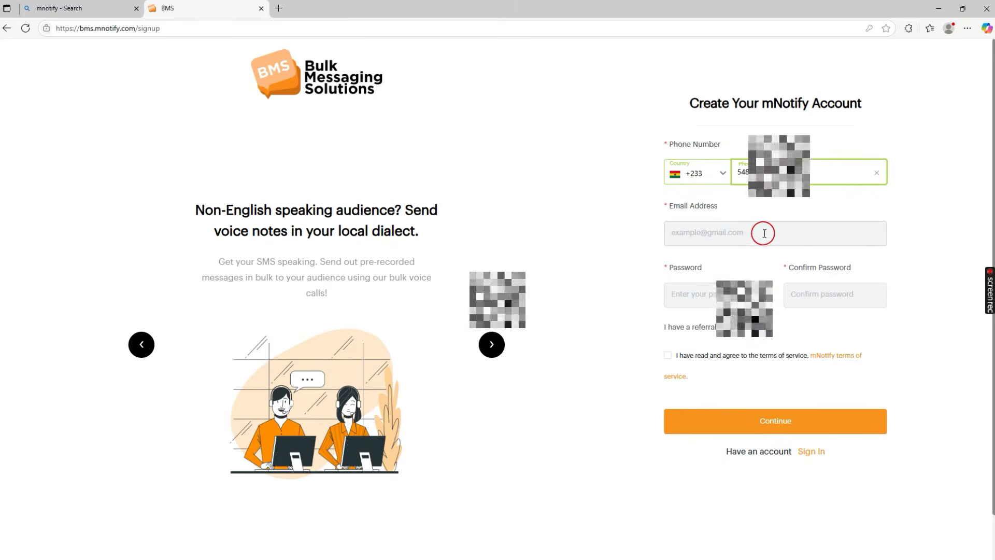
{"action": "left_click", "coordinate": [746, 241]}
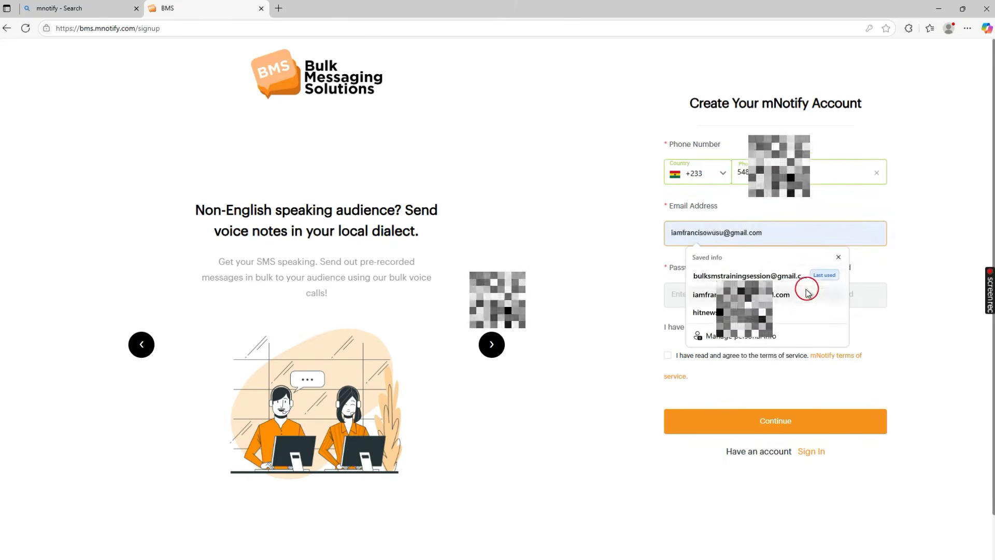
{"action": "left_click", "coordinate": [776, 277]}
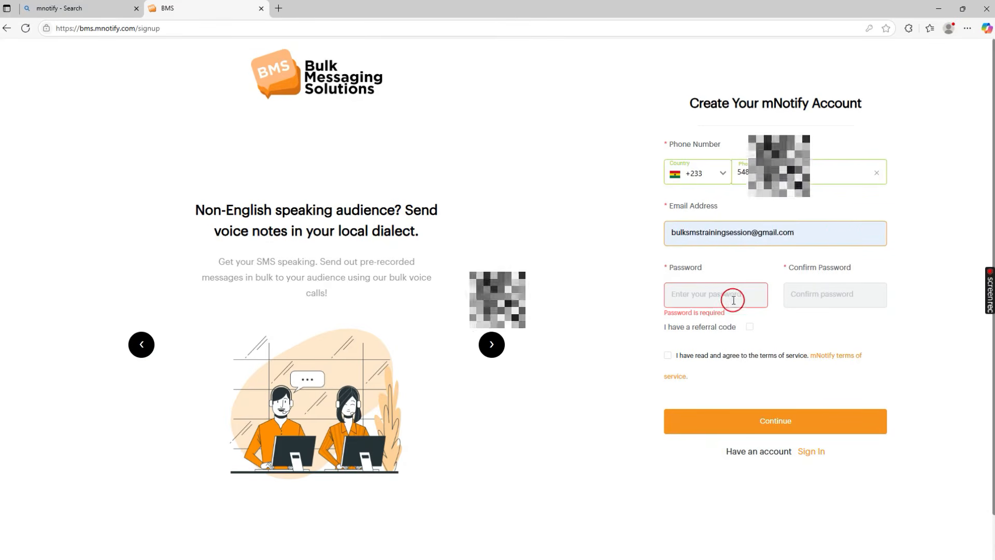
Type the account password in the Password field
{"action": "left_click", "coordinate": [712, 297]}
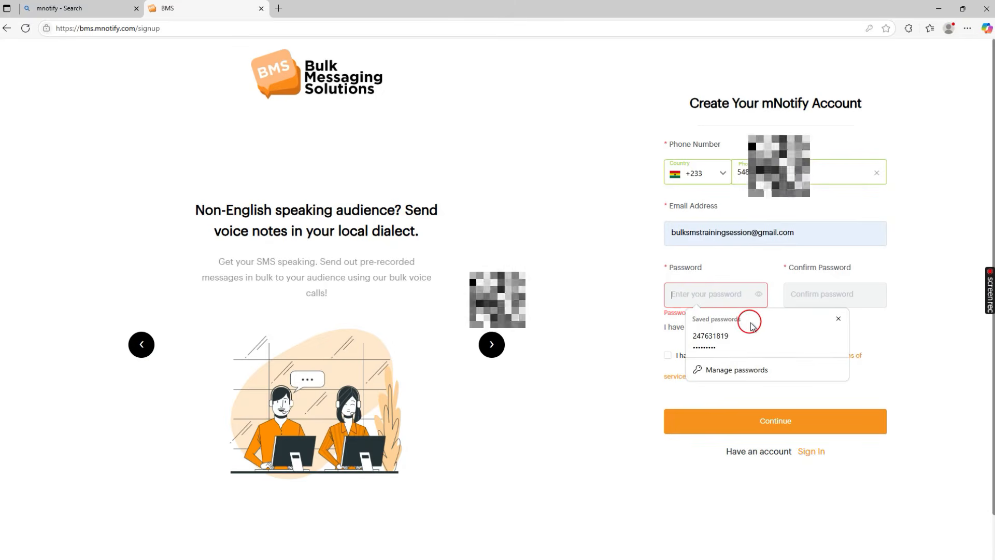
{"action": "type", "text": "•"}
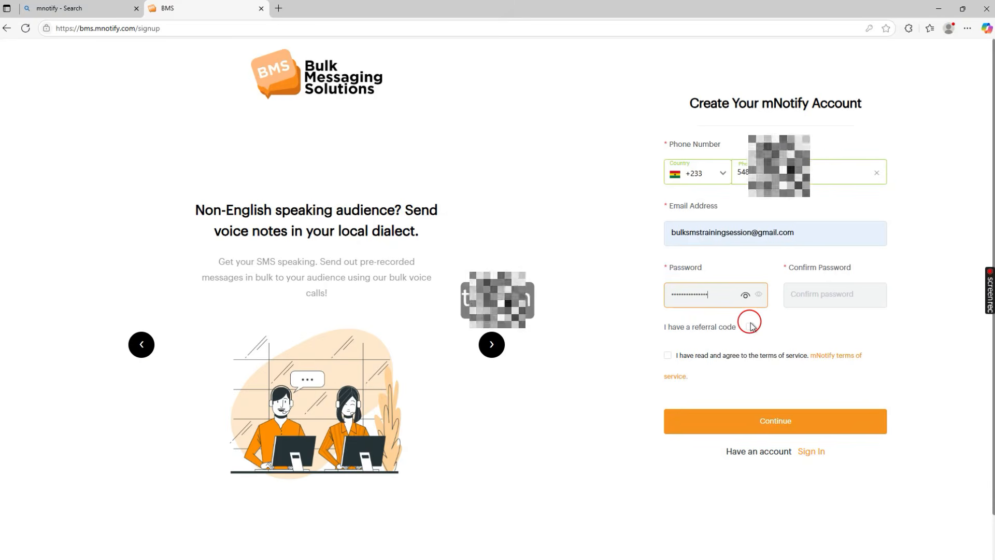
{"action": "type", "text": "on"}
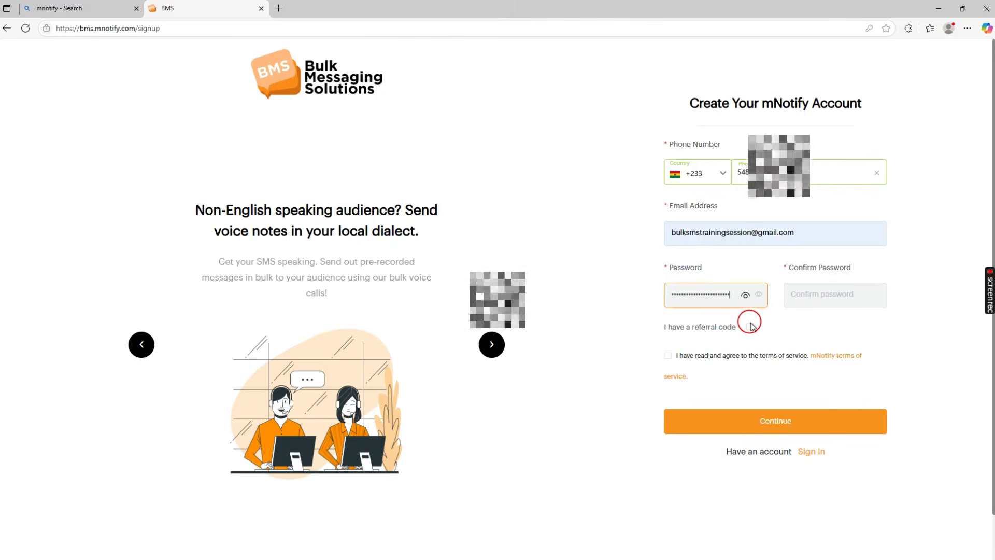
{"action": "left_click", "coordinate": [818, 294]}
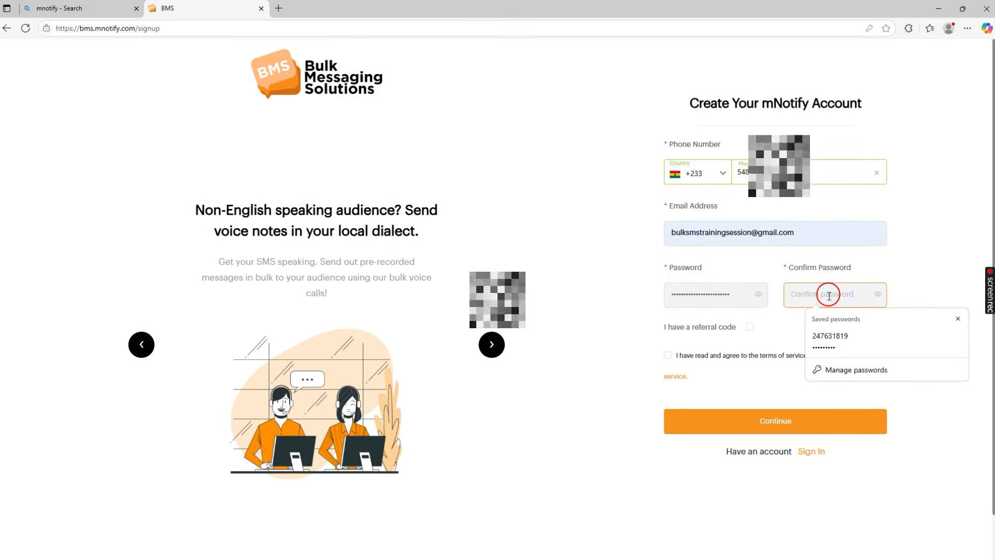
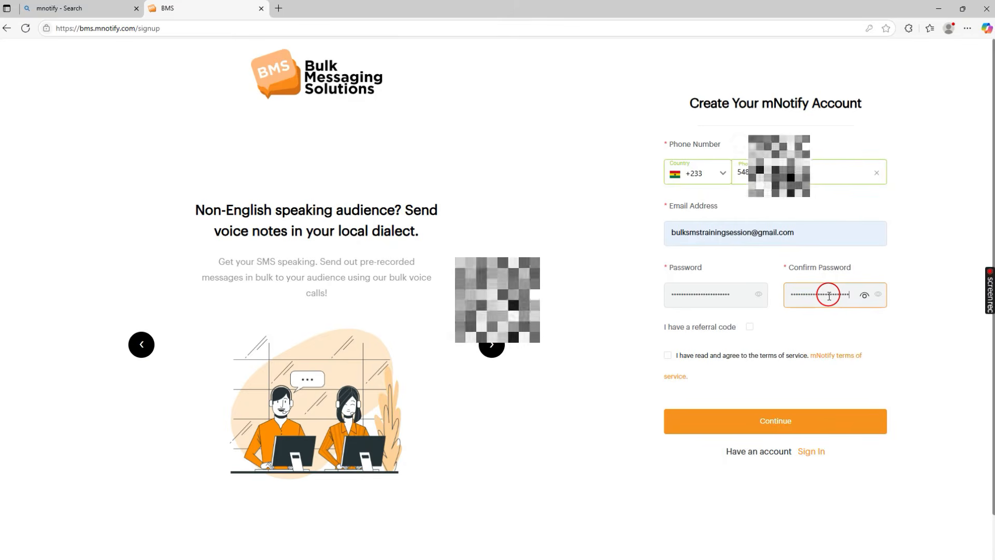
Retype the account password in the Confirm Password field
{"action": "left_click", "coordinate": [938, 265]}
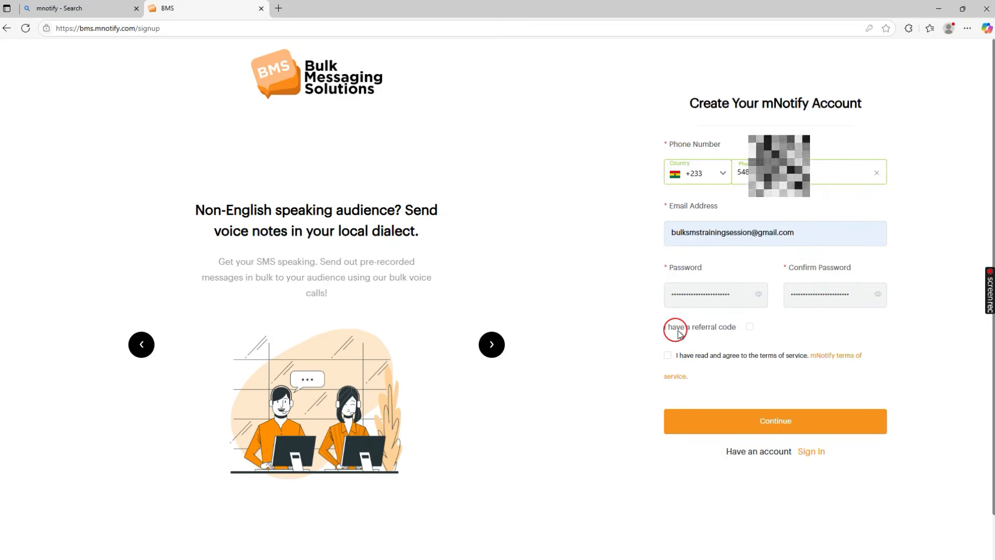
{"action": "left_click", "coordinate": [751, 327]}
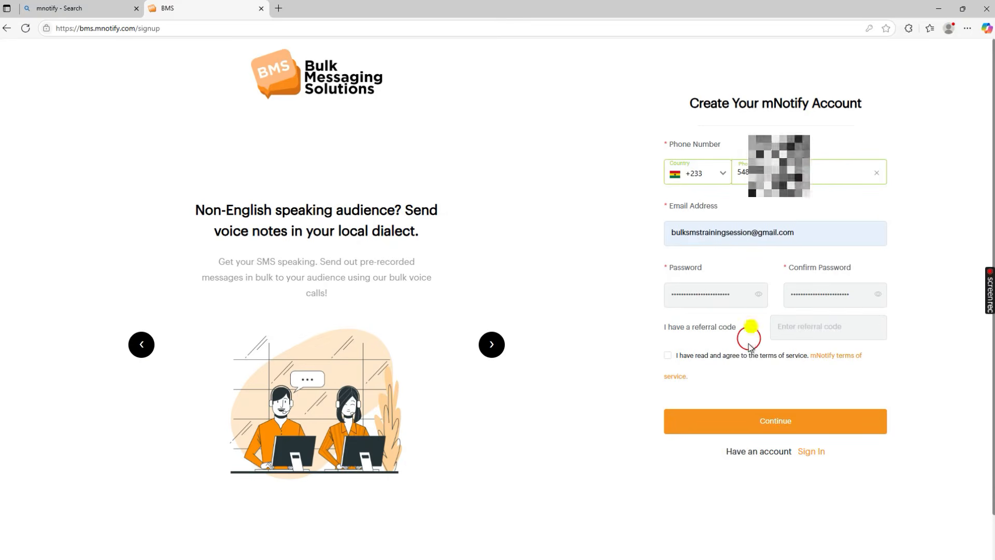
{"action": "left_click", "coordinate": [819, 326]}
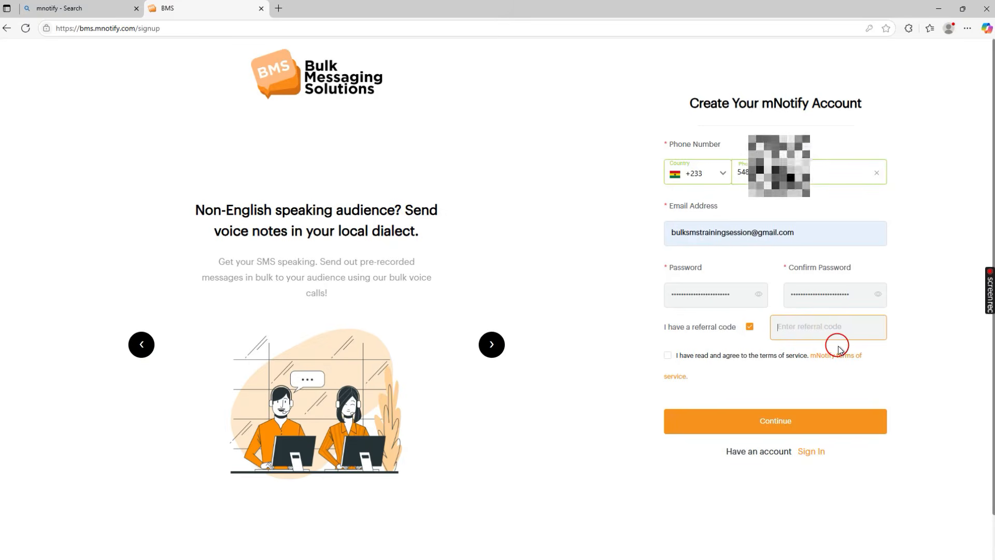
{"action": "type", "text": "m"}
{"action": "key", "text": "BackSpace"}
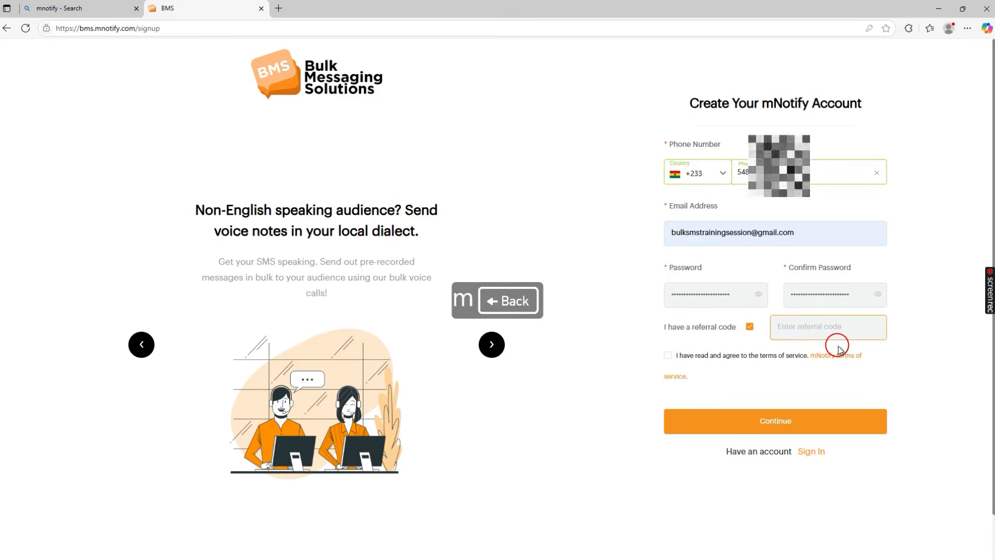
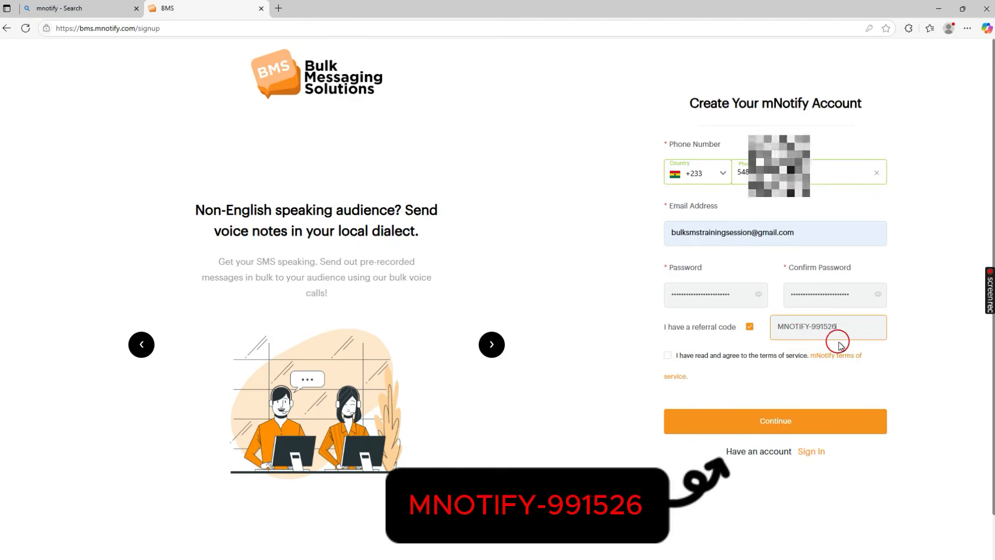
{"action": "left_click", "coordinate": [668, 355]}
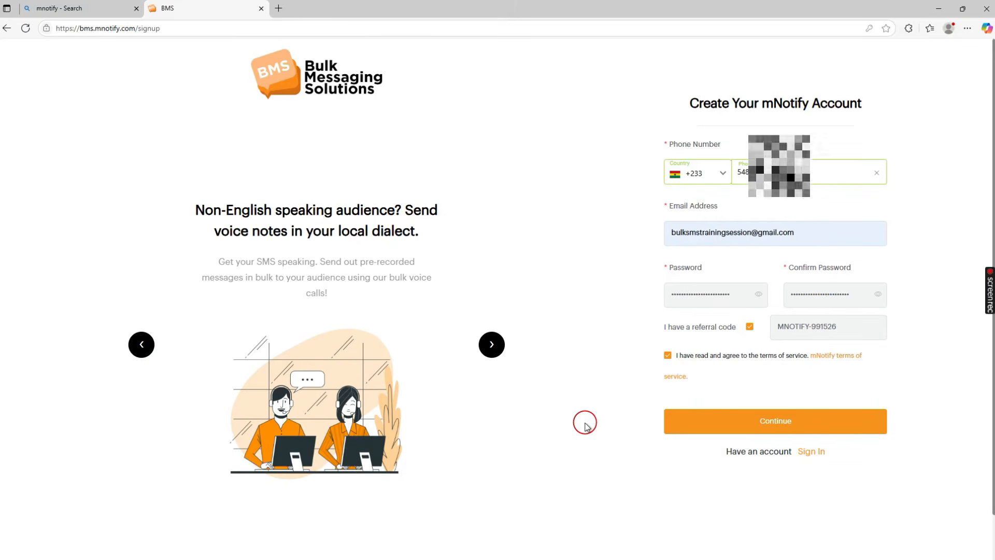
{"action": "left_click", "coordinate": [743, 422]}
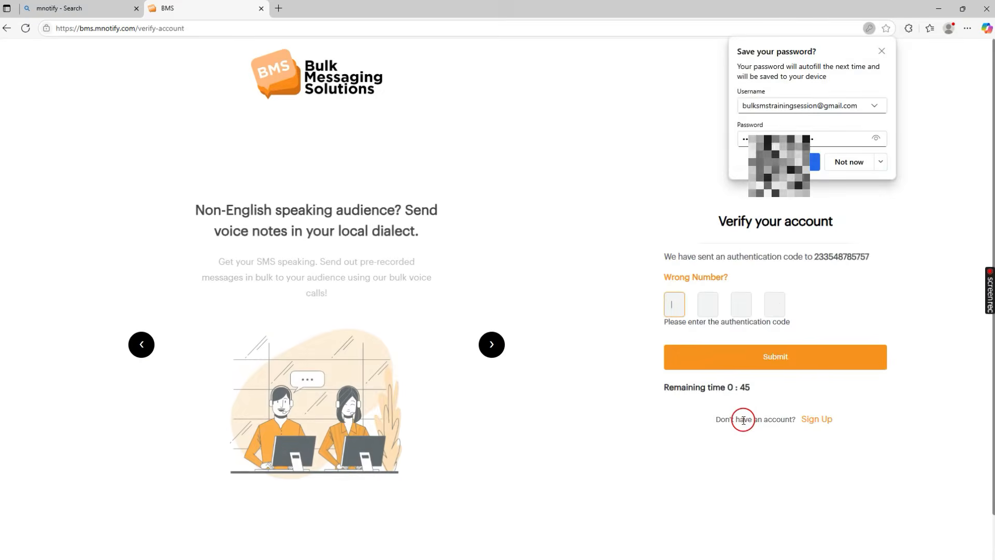
Save the login in Edge and enter the four-digit verification code sent by text
{"action": "left_click", "coordinate": [802, 163]}
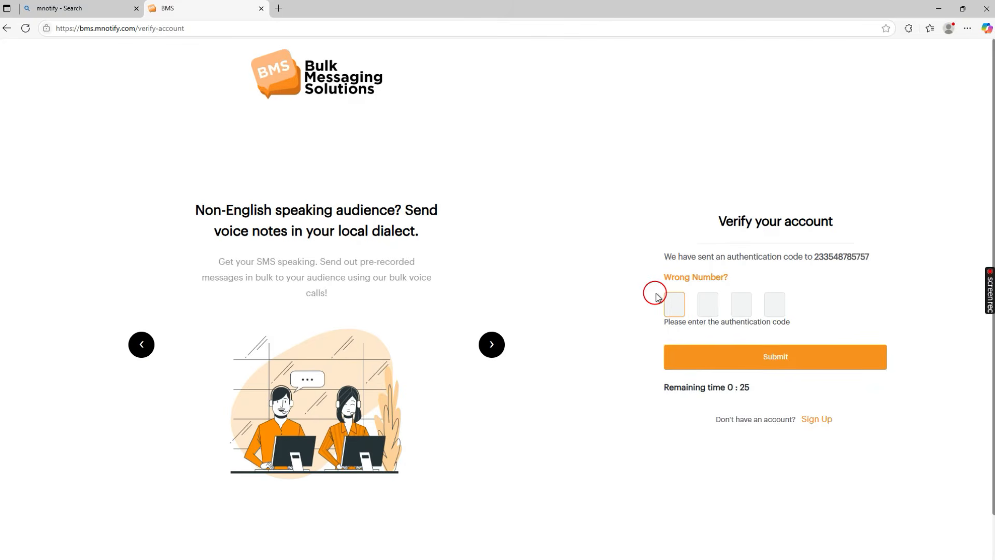
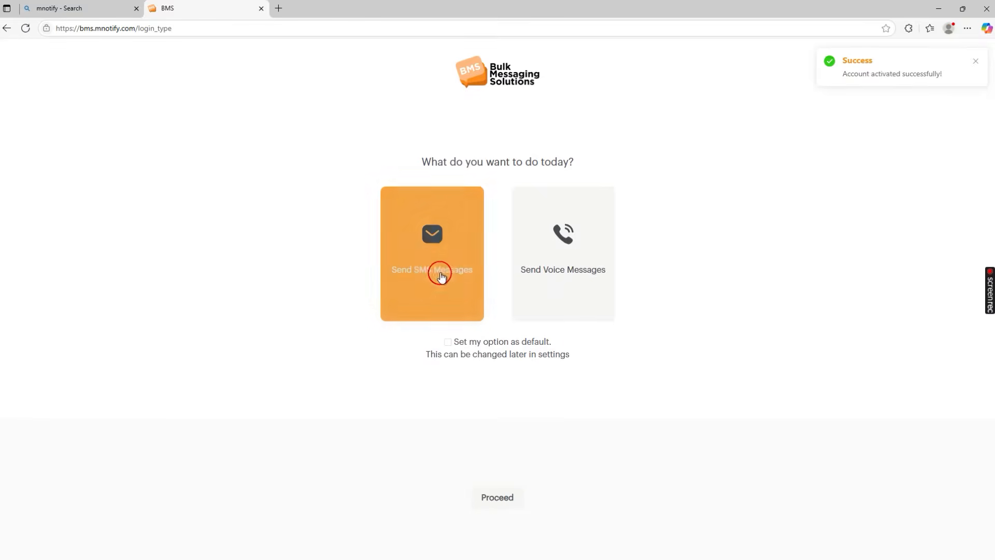
Choose Send SMS Messages, proceed to the Overview dashboard, and start Update Profile
{"action": "left_click", "coordinate": [444, 234]}
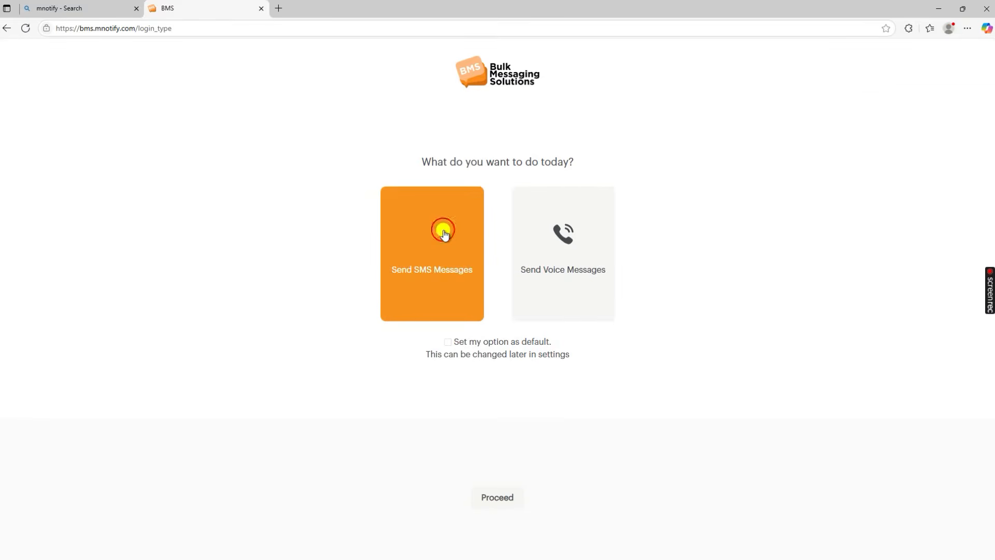
{"action": "left_click", "coordinate": [500, 498]}
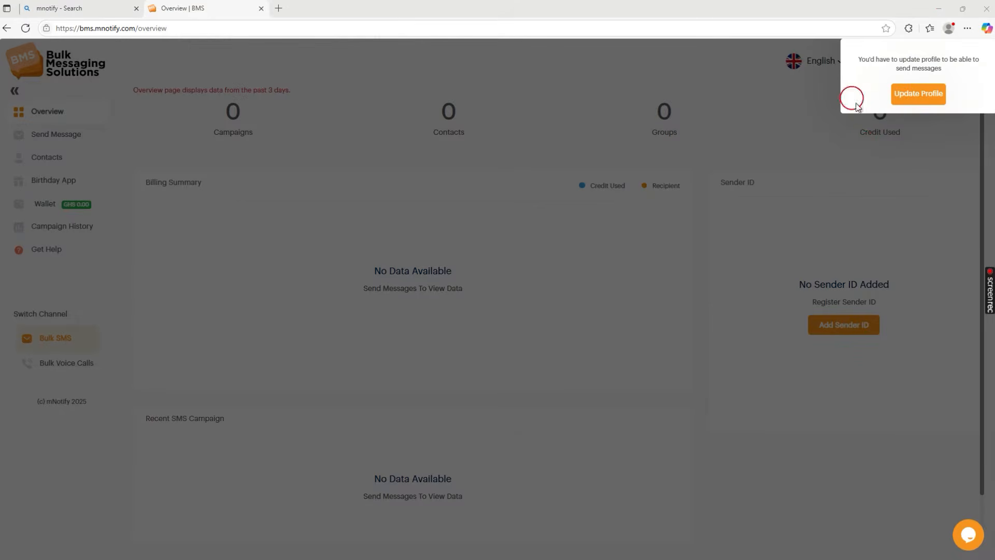
{"action": "left_click", "coordinate": [917, 94]}
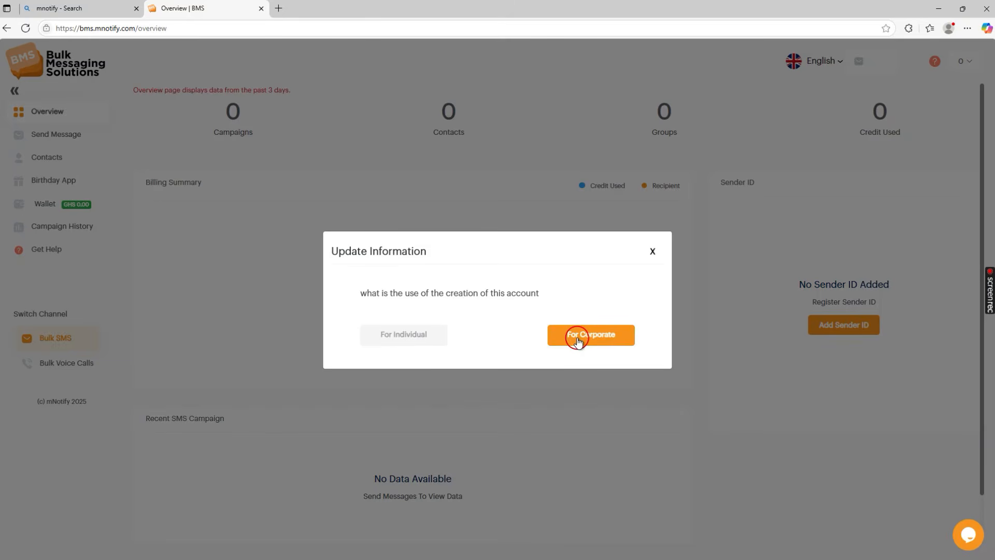
Choose individual use and enter first name 'bulk' and last name 'sms'
{"action": "left_click", "coordinate": [414, 336]}
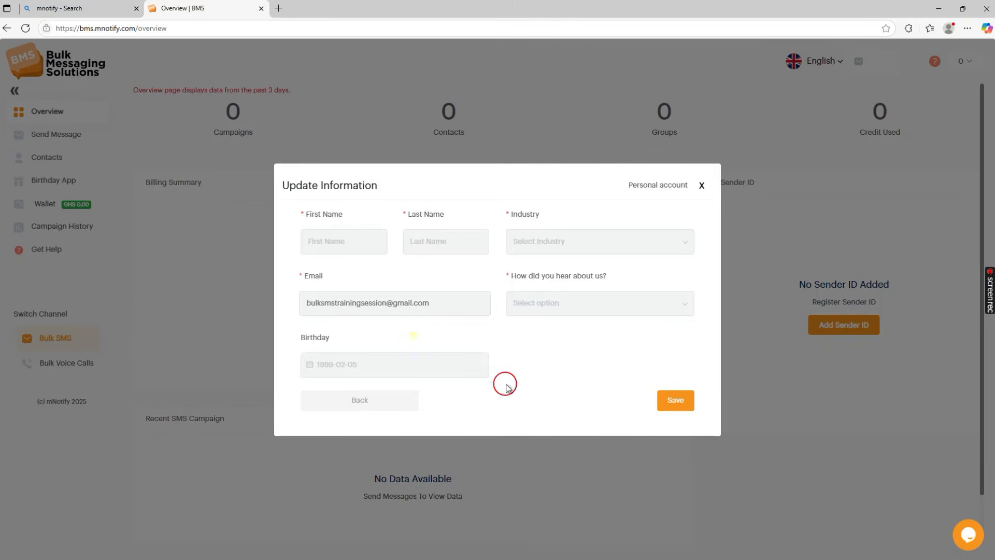
{"action": "left_click", "coordinate": [345, 241]}
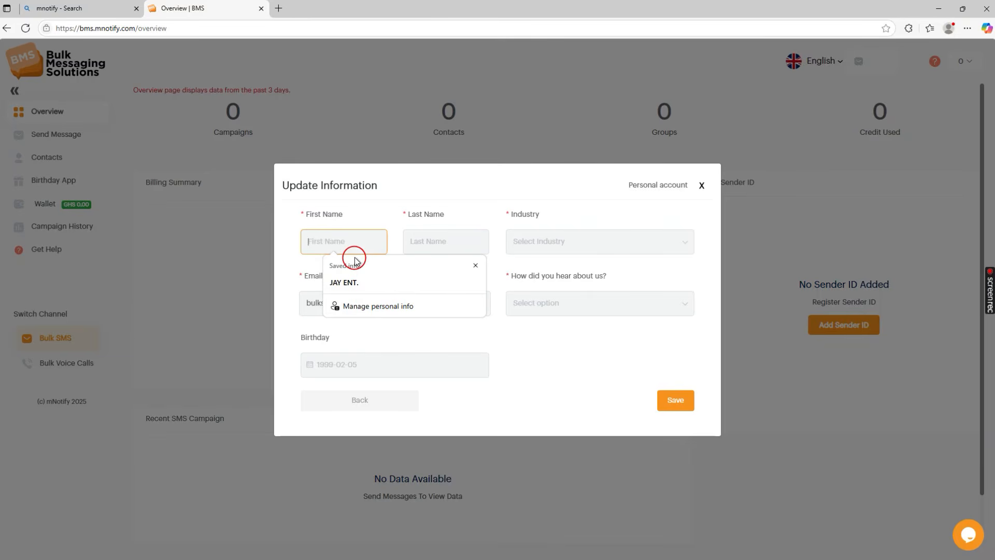
{"action": "type", "text": "F"}
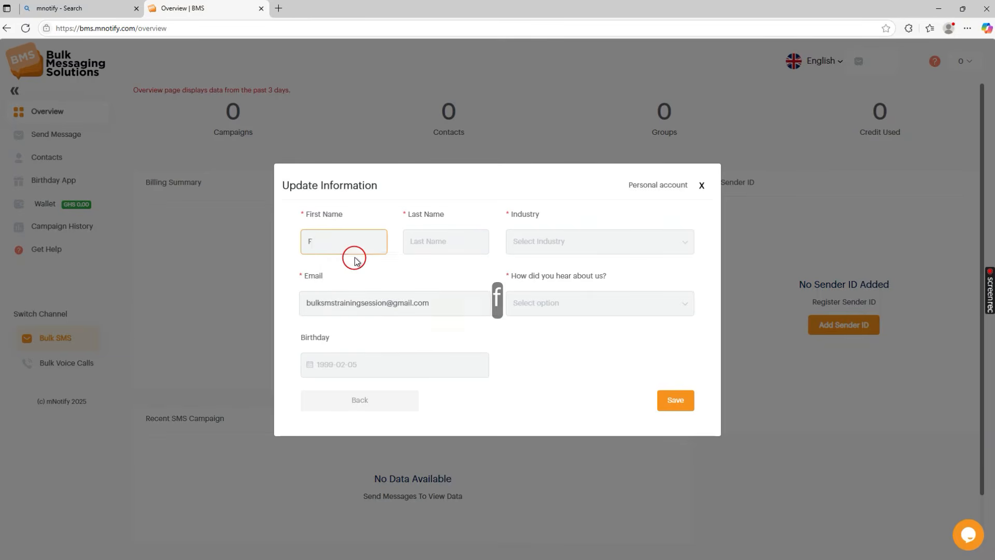
{"action": "key", "text": "BackSpace"}
{"action": "type", "text": "bulk"}
{"action": "key", "text": "Tab"}
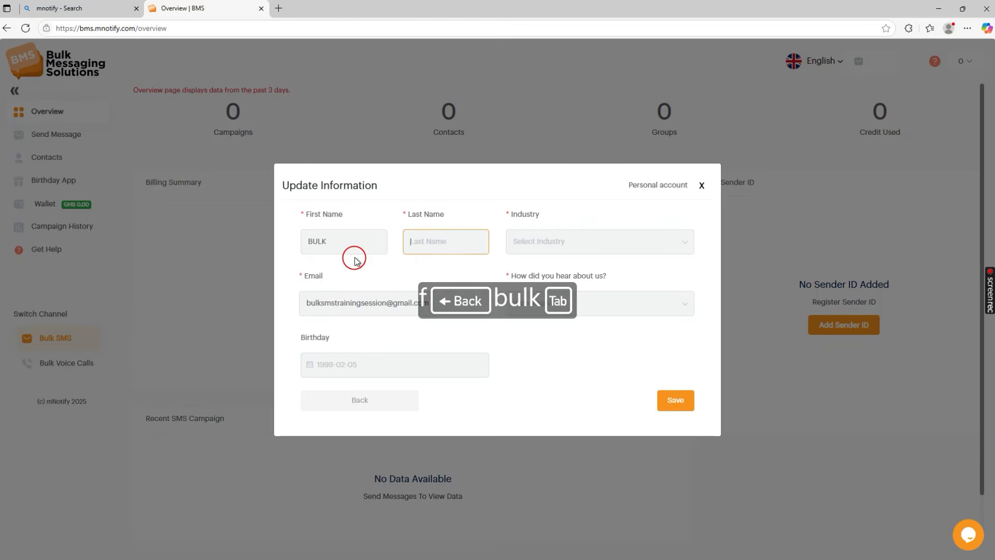
{"action": "type", "text": "sms"}
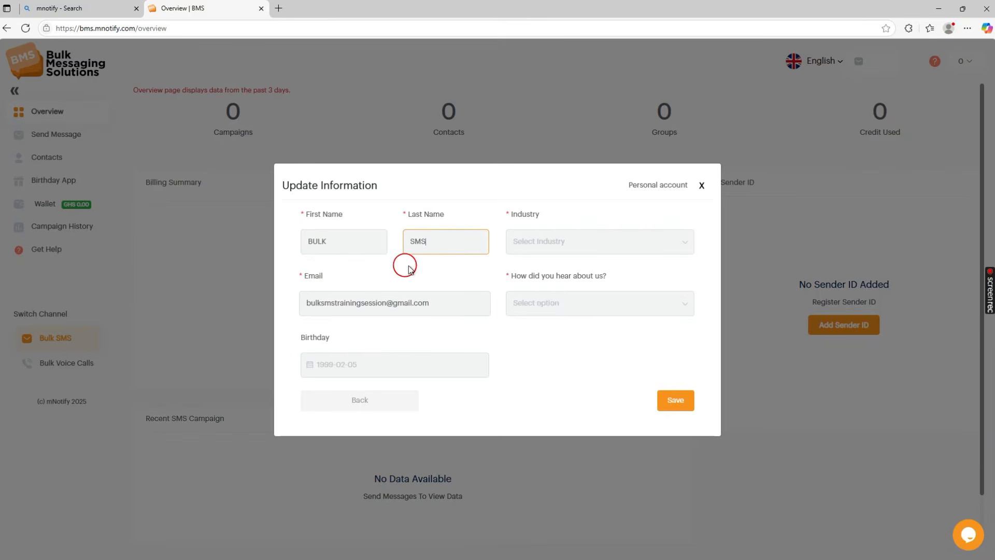
Set the industry to Education
{"action": "left_click", "coordinate": [545, 245]}
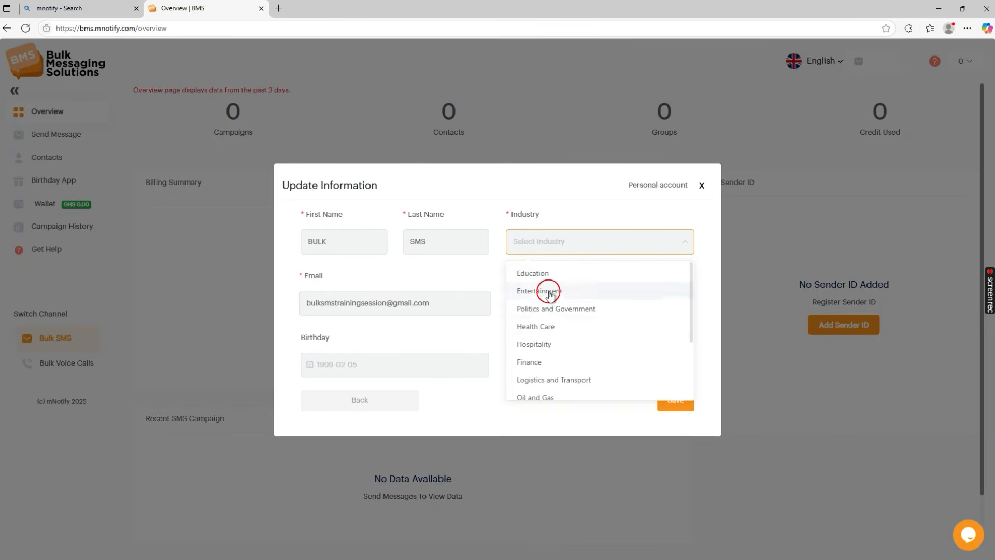
{"action": "left_click", "coordinate": [540, 273]}
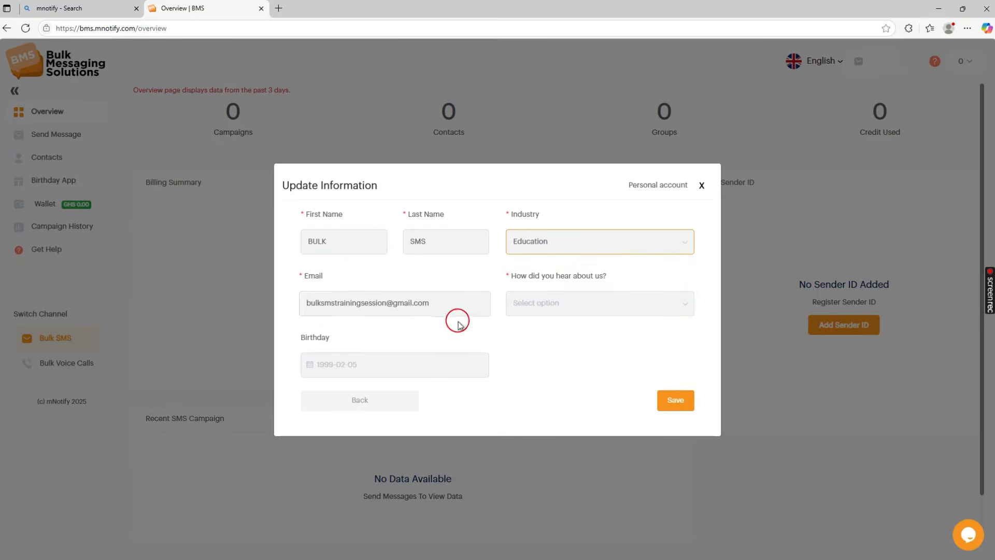
{"action": "left_click", "coordinate": [639, 309]}
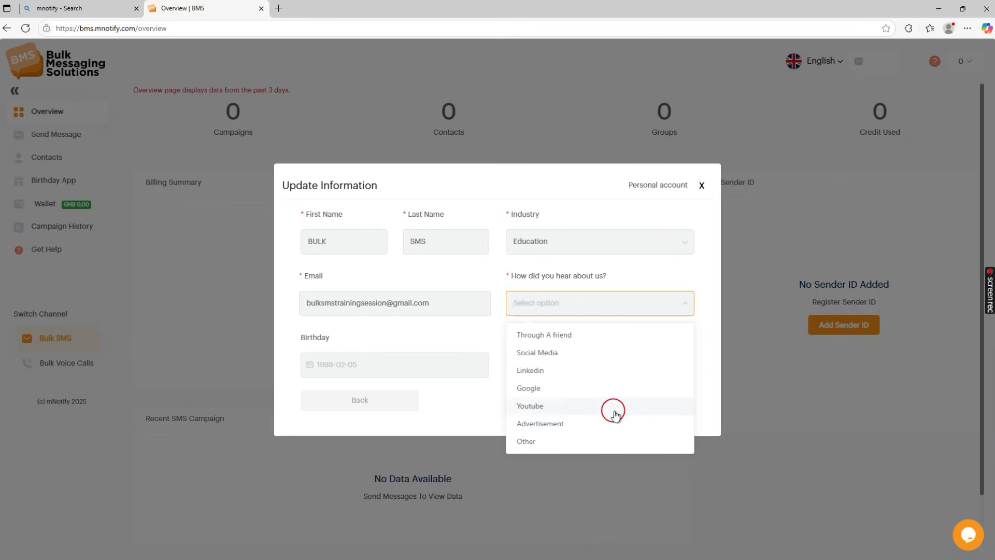
Pick 'Through A friend', set the birthday to 1923-09-09, and save the profile
{"action": "left_click", "coordinate": [578, 340]}
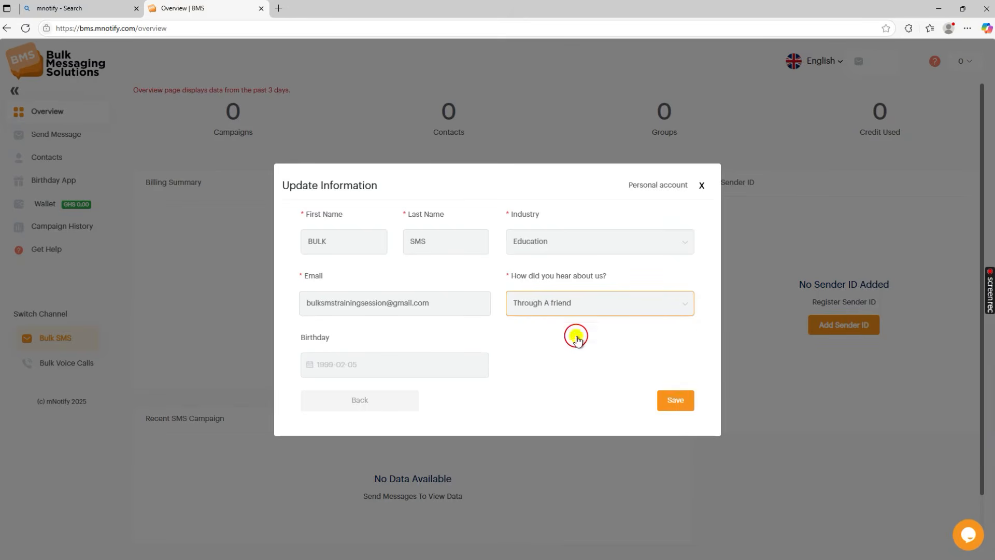
{"action": "left_click", "coordinate": [395, 367]}
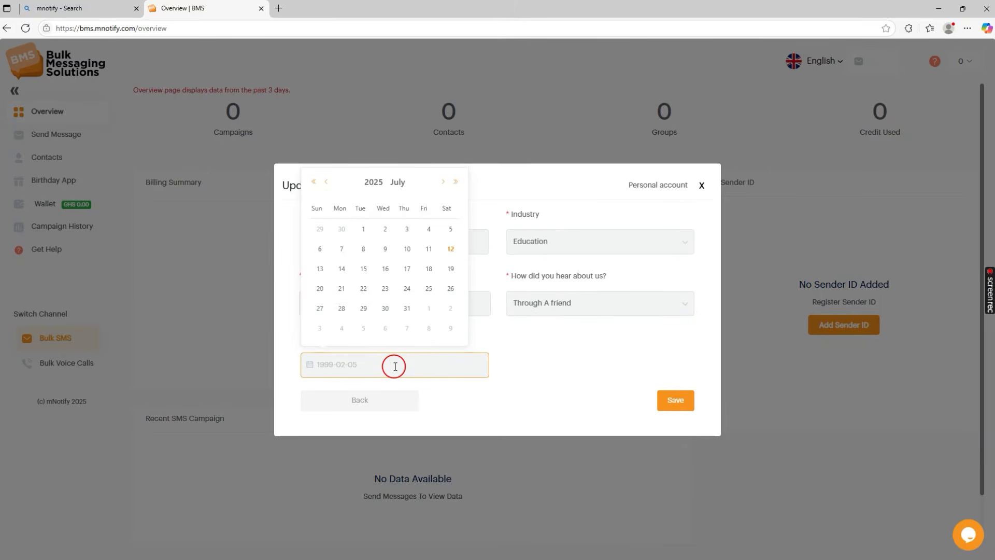
{"action": "type", "text": "19"}
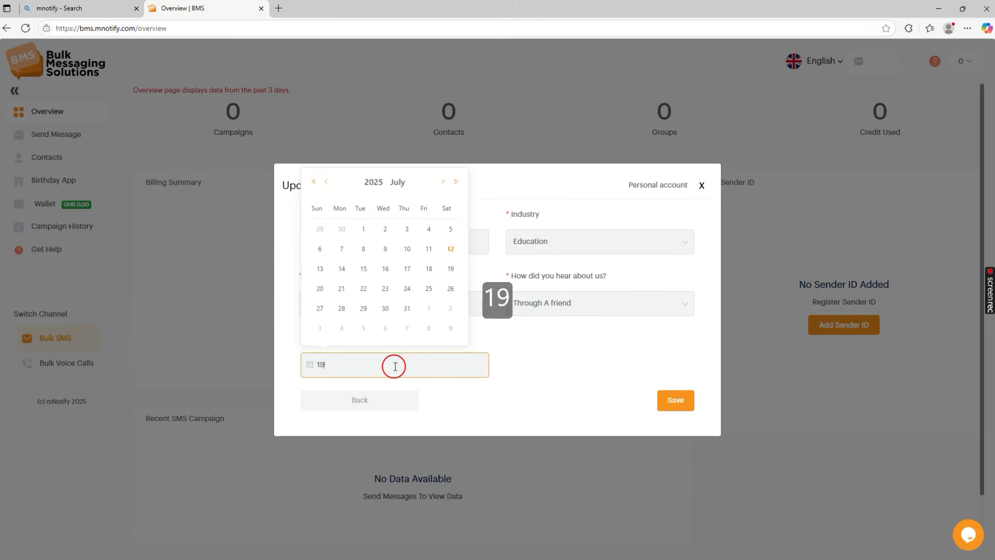
{"action": "type", "text": "23"}
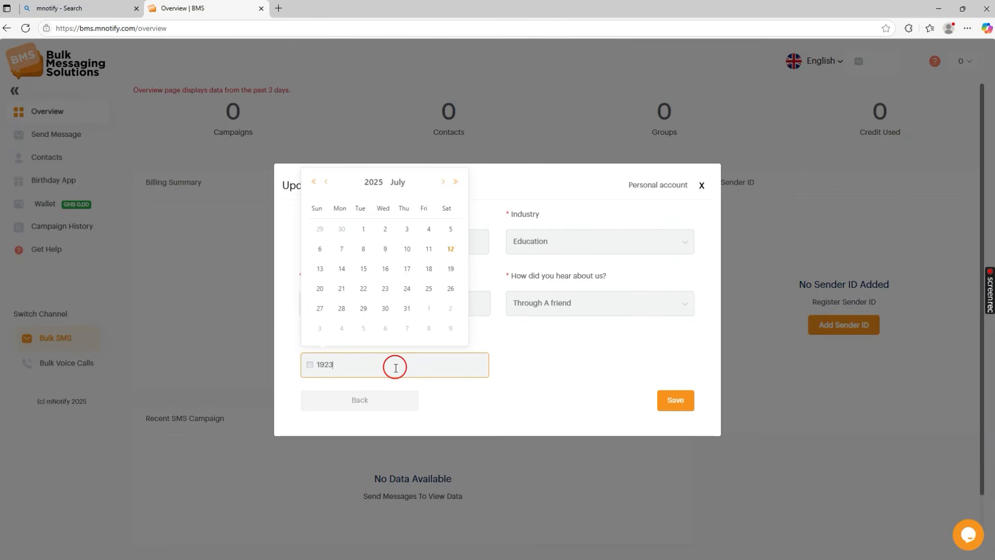
{"action": "type", "text": "-"}
{"action": "type", "text": "09-09"}
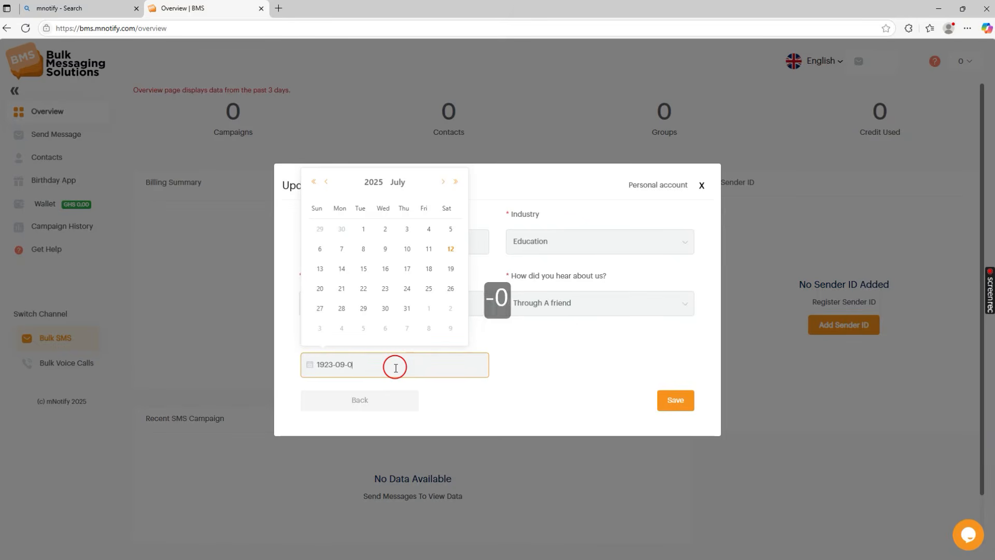
{"action": "left_click", "coordinate": [556, 361]}
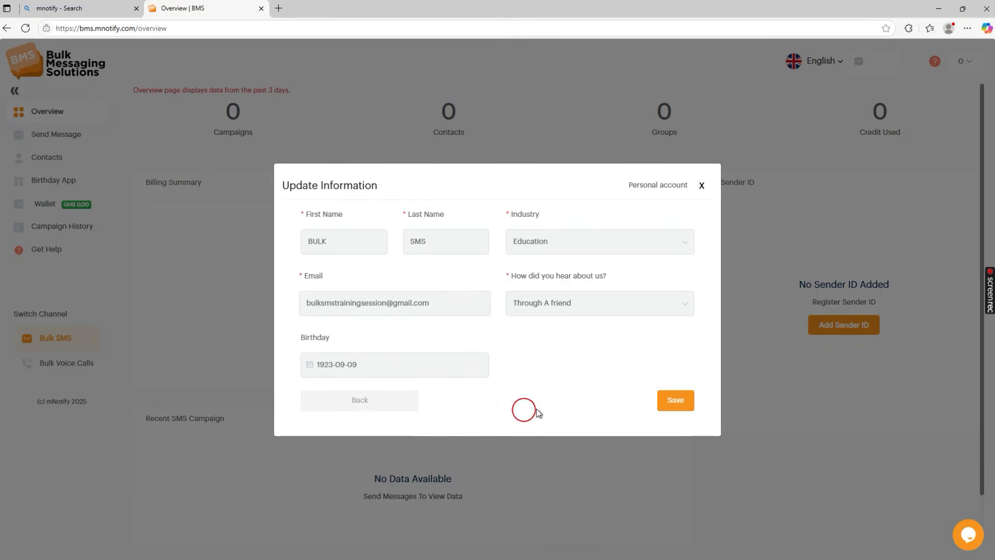
{"action": "left_click", "coordinate": [680, 401]}
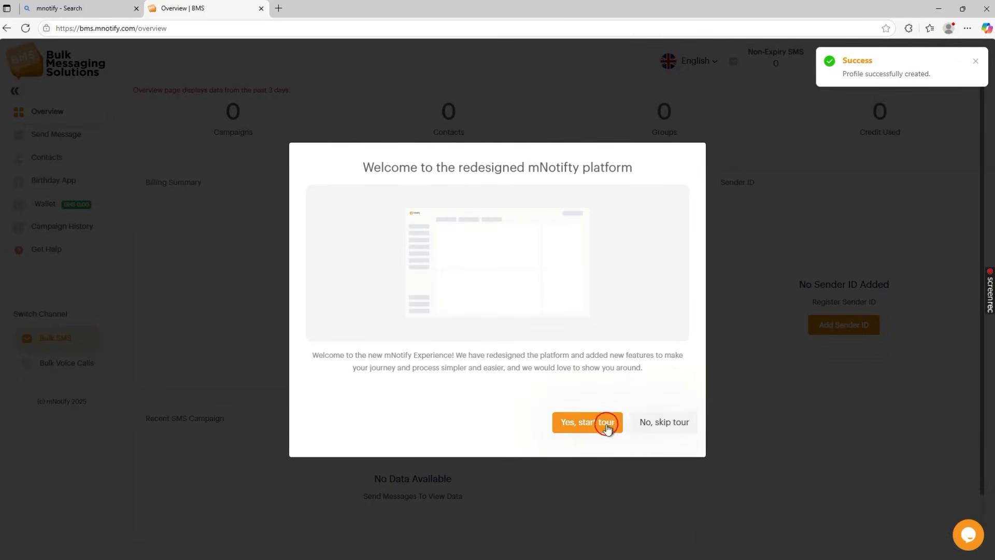
Choose 'No, skip tour' on the welcome dialog and start adding a new sender ID
{"action": "left_click", "coordinate": [668, 427]}
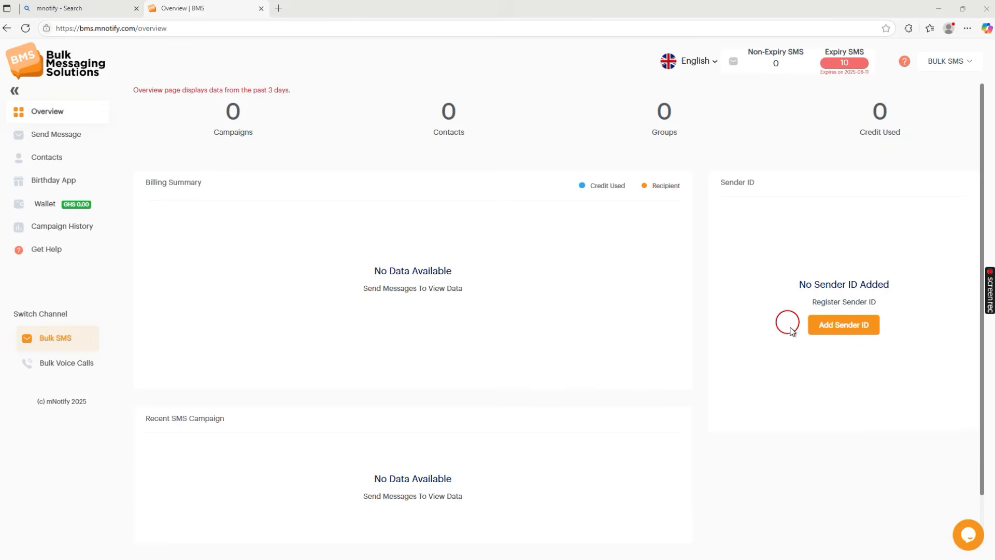
{"action": "left_click", "coordinate": [837, 327]}
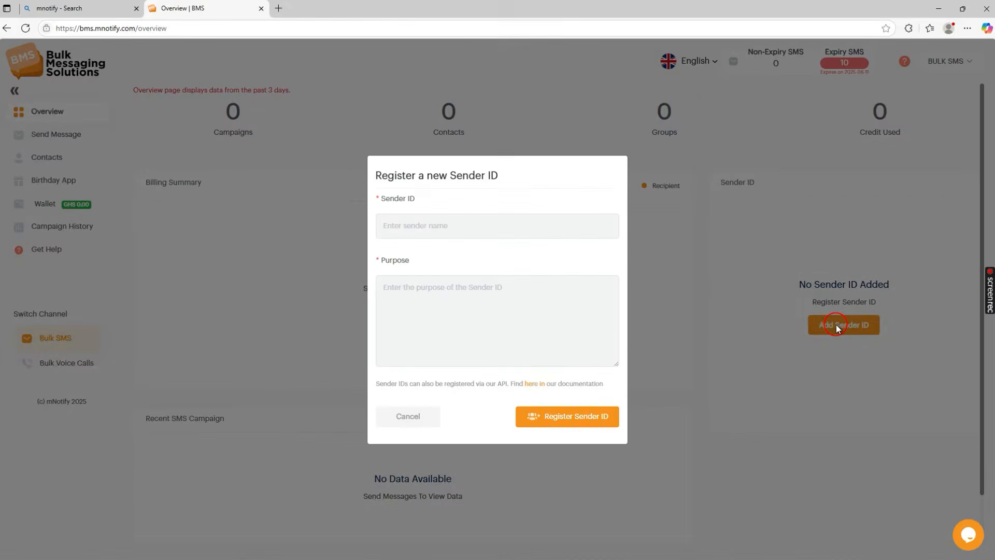
Register sender ID 'Bulk sms' with purpose 'Messages'
{"action": "left_click", "coordinate": [518, 227]}
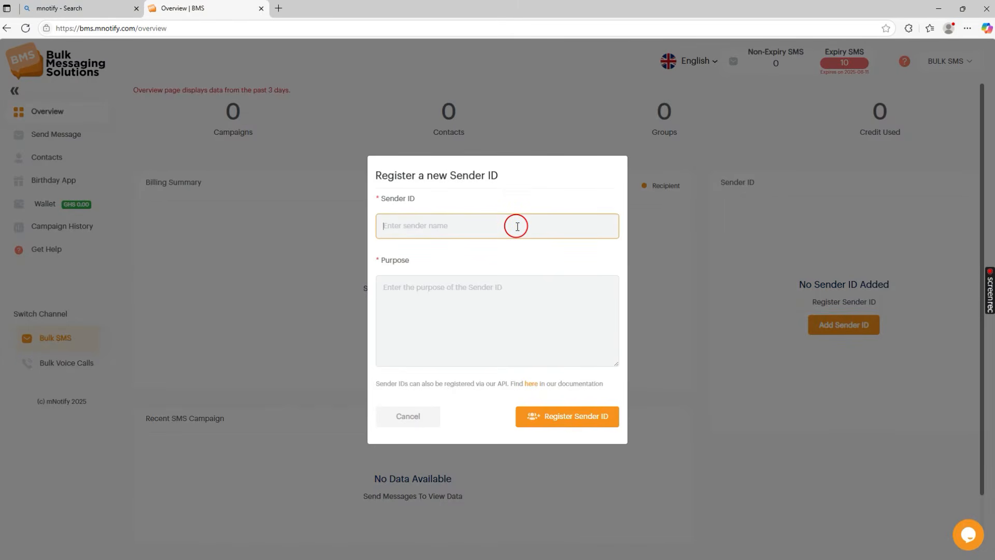
{"action": "type", "text": "b="}
{"action": "key", "text": "BackSpace"}
{"action": "key", "text": "BackSpace"}
{"action": "type", "text": "B"}
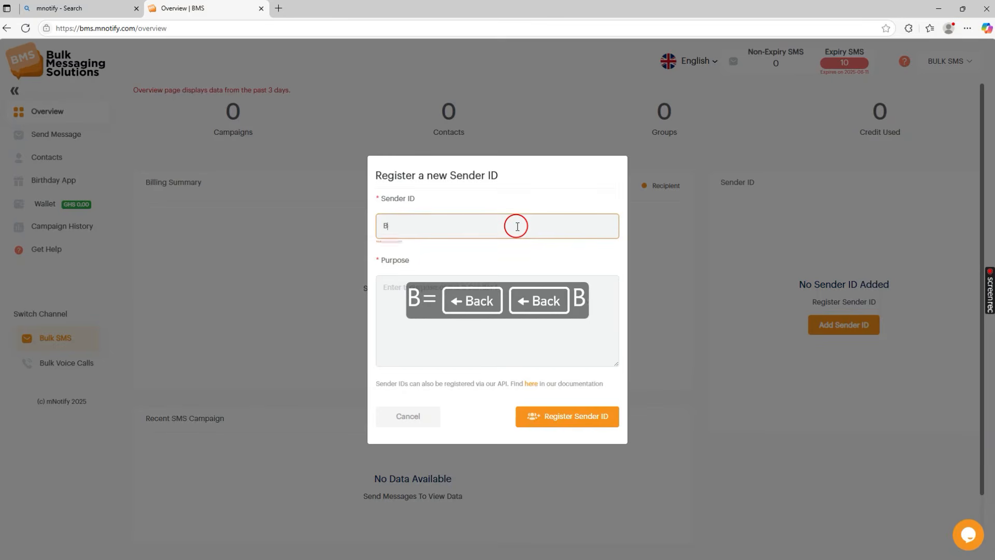
{"action": "type", "text": "ulk sms"}
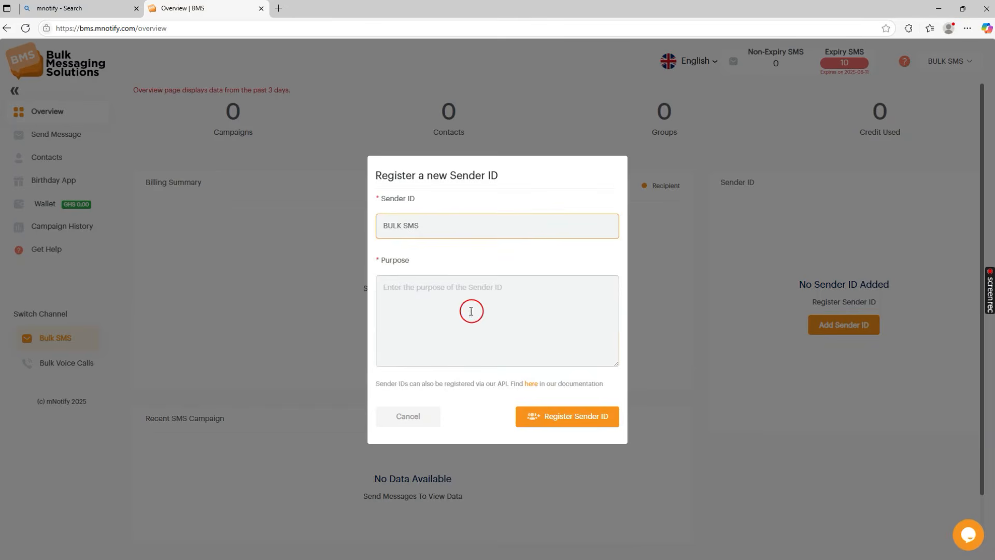
{"action": "left_click", "coordinate": [465, 304]}
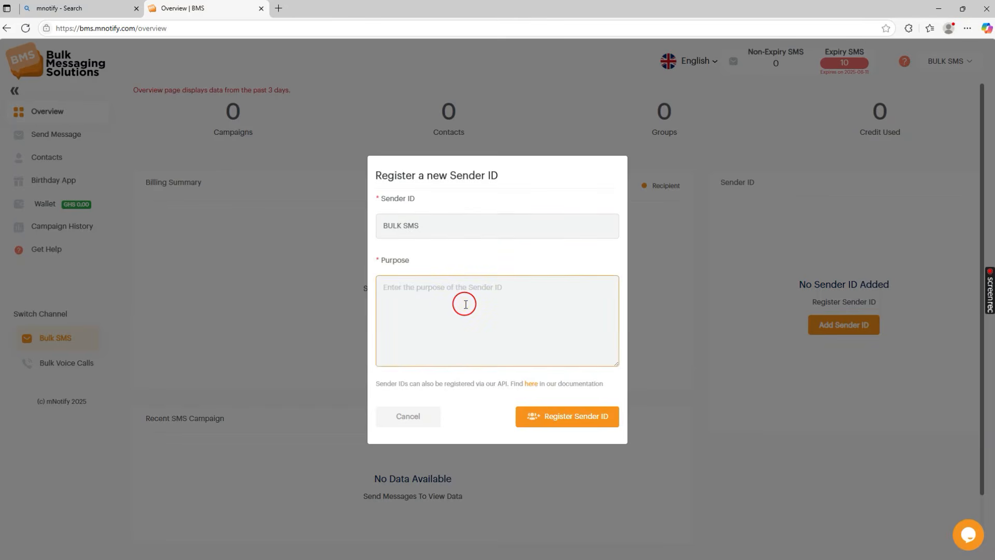
{"action": "type", "text": "M"}
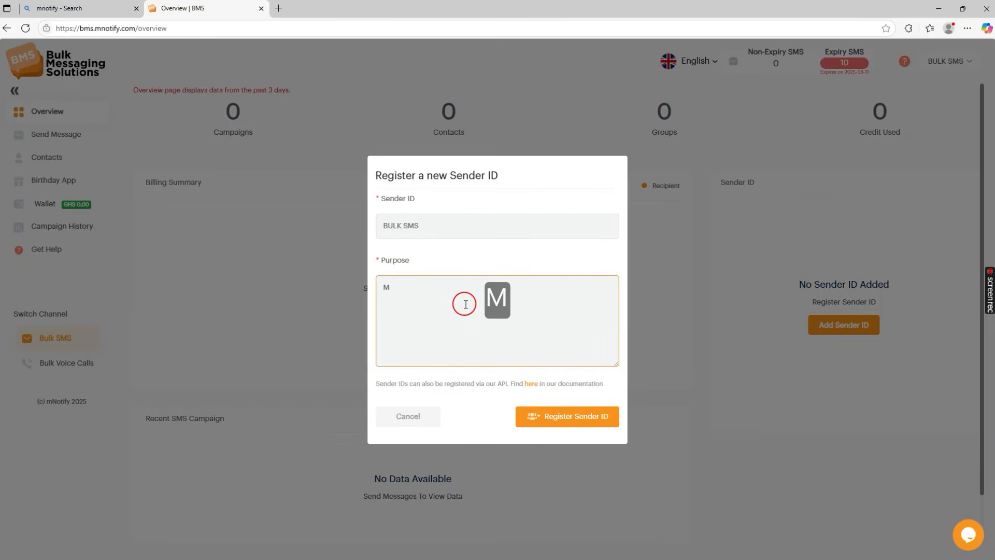
{"action": "type", "text": "essages"}
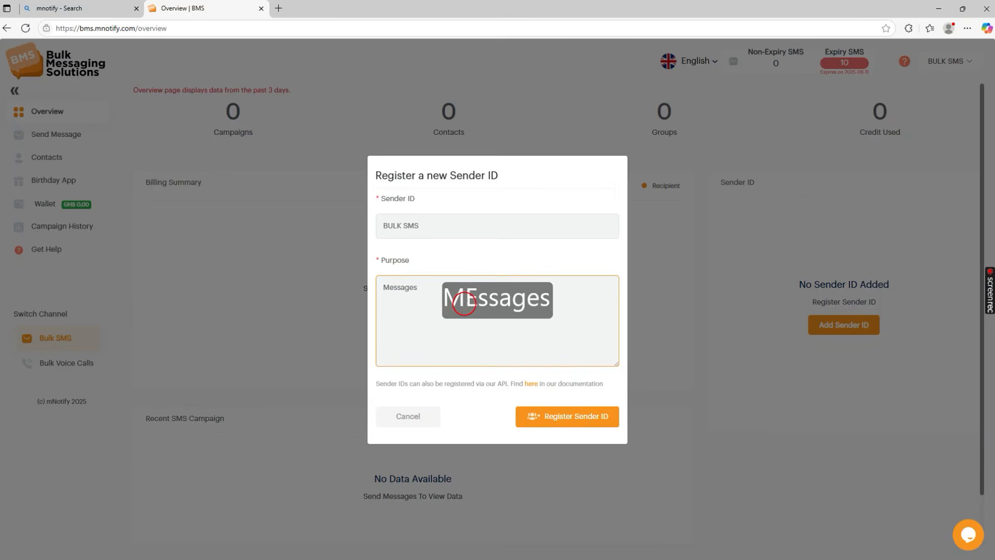
{"action": "left_click", "coordinate": [569, 421]}
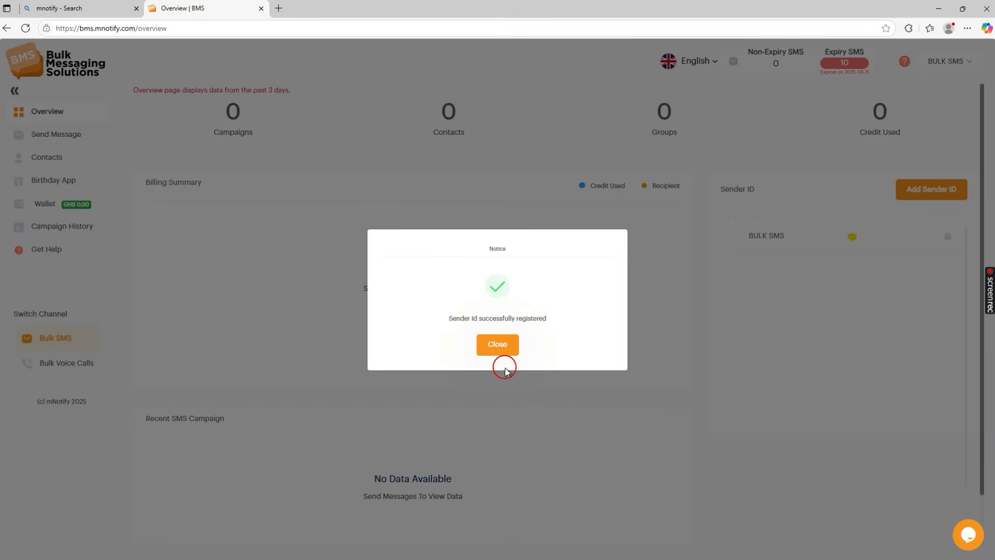
Close the registration success notice and check that BULK SMS shows Pending status
{"action": "left_click", "coordinate": [501, 343]}
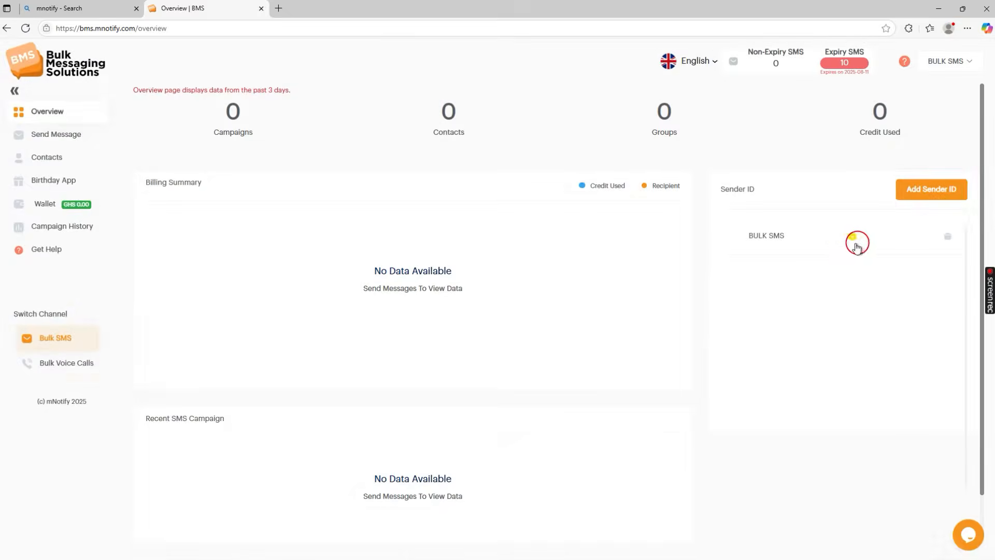
{"action": "mouse_move", "coordinate": [856, 243]}
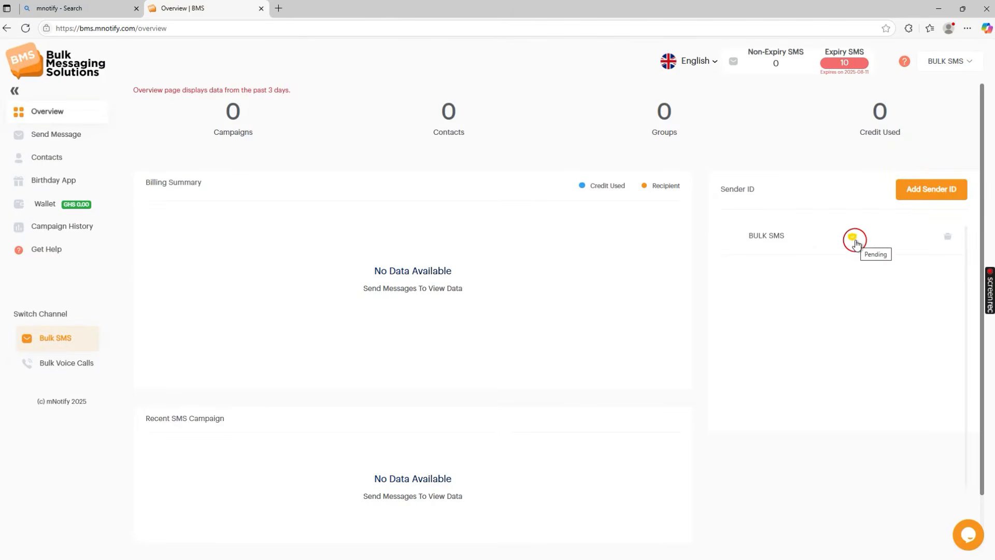